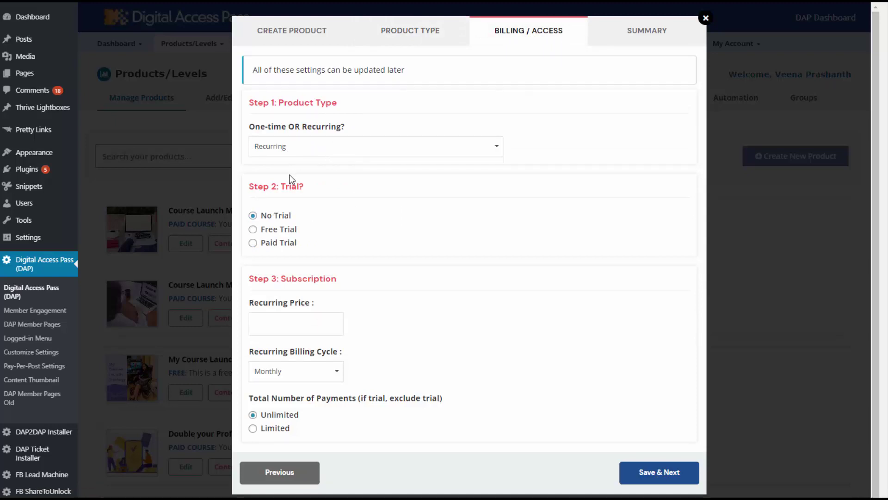
- Set the recurring price to 10 for the monthly subscription, save the billing settings and continue with the product setup
{"action": "left_click", "coordinate": [292, 320]}
{"action": "type", "text": "10"}
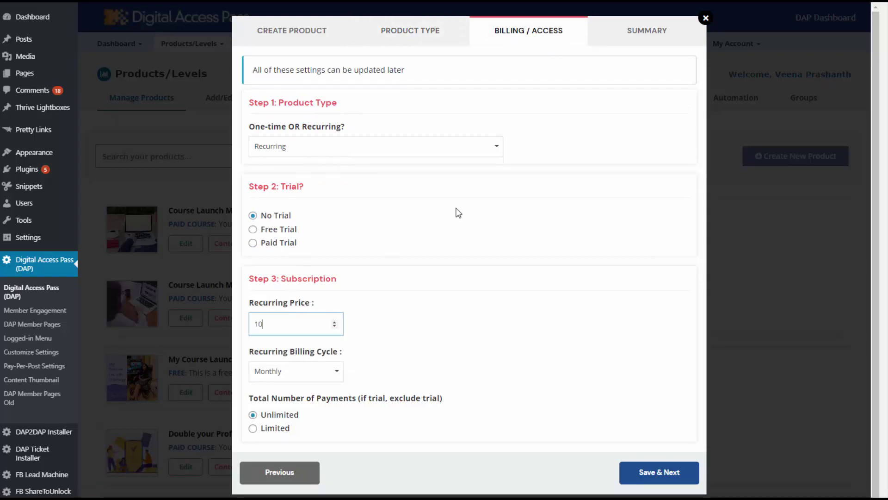
{"action": "left_click", "coordinate": [659, 476]}
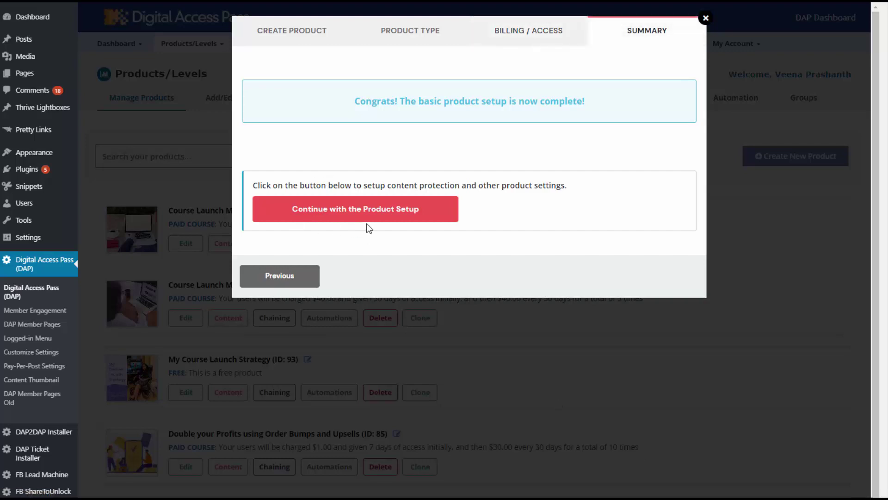
{"action": "left_click", "coordinate": [367, 219]}
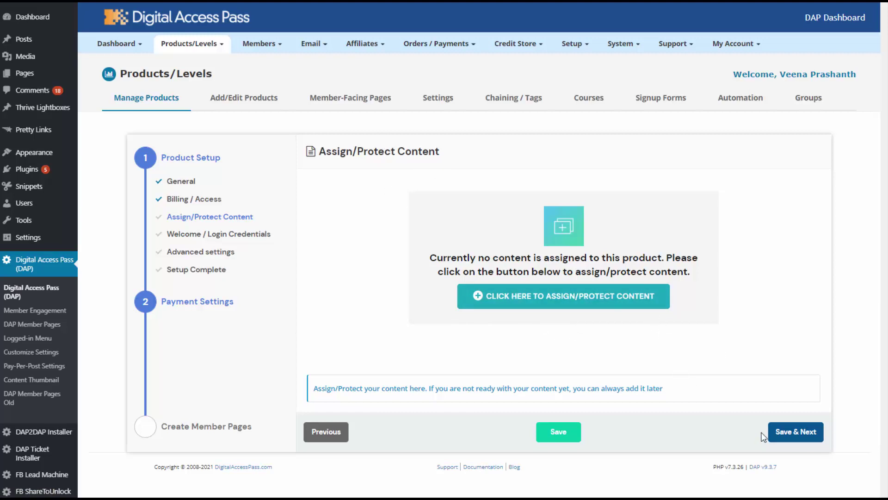
- Save the content assignment, welcome email and advanced settings stages of the product setup with their default values, reviewing the welcome email
{"action": "left_click", "coordinate": [805, 432]}
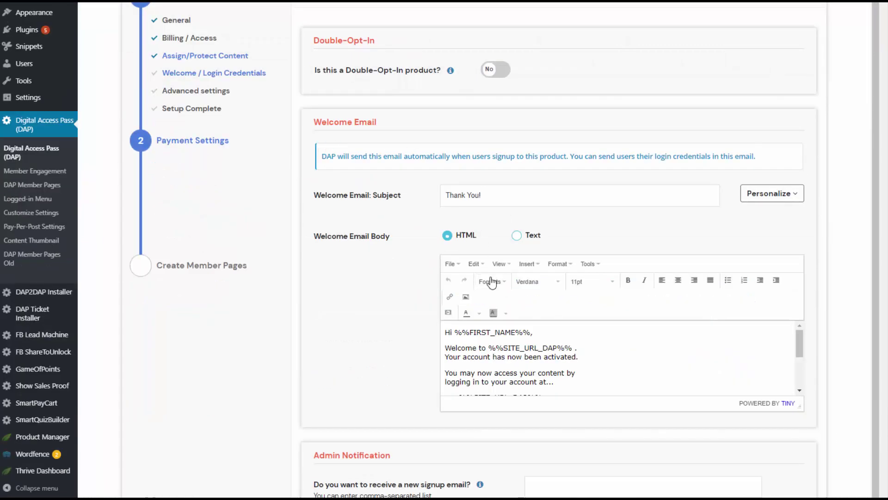
{"action": "scroll", "coordinate": [517, 352], "scroll_direction": "down", "scroll_amount": 5}
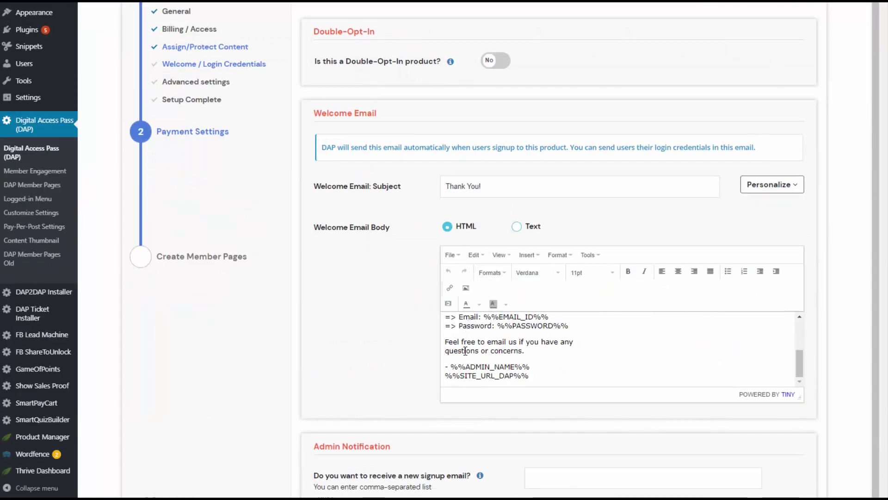
{"action": "scroll", "coordinate": [564, 383], "scroll_direction": "up", "scroll_amount": 5}
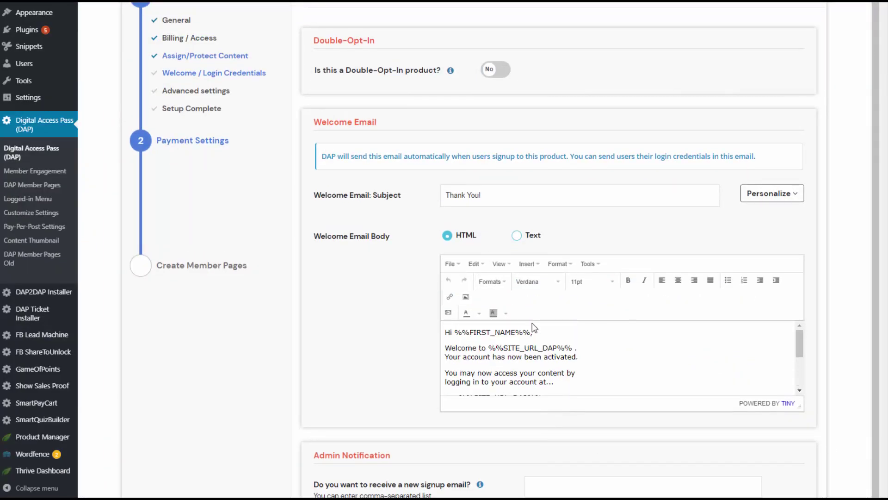
{"action": "scroll", "coordinate": [415, 328], "scroll_direction": "down", "scroll_amount": 3}
{"action": "left_click", "coordinate": [792, 450]}
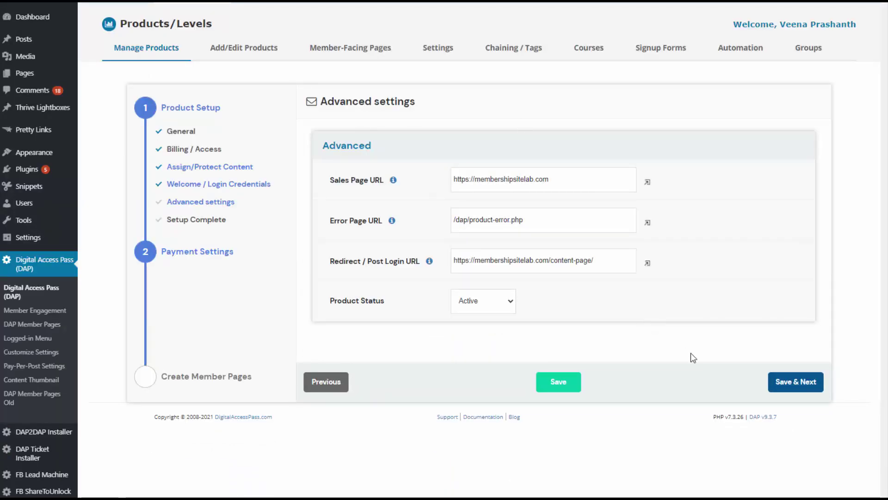
{"action": "left_click", "coordinate": [786, 386]}
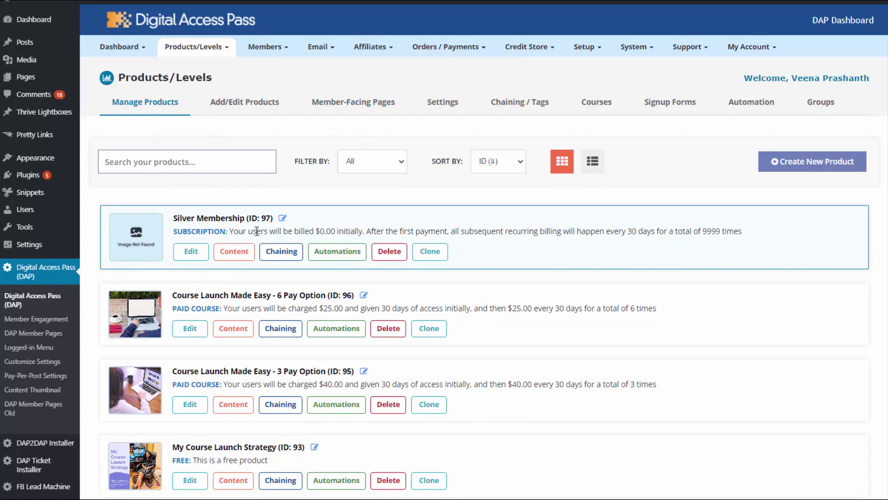
- Open the Silver Membership product's content and protect the monthly pages from /aug-2020/ through /feb-2021/
{"action": "left_click", "coordinate": [231, 252]}
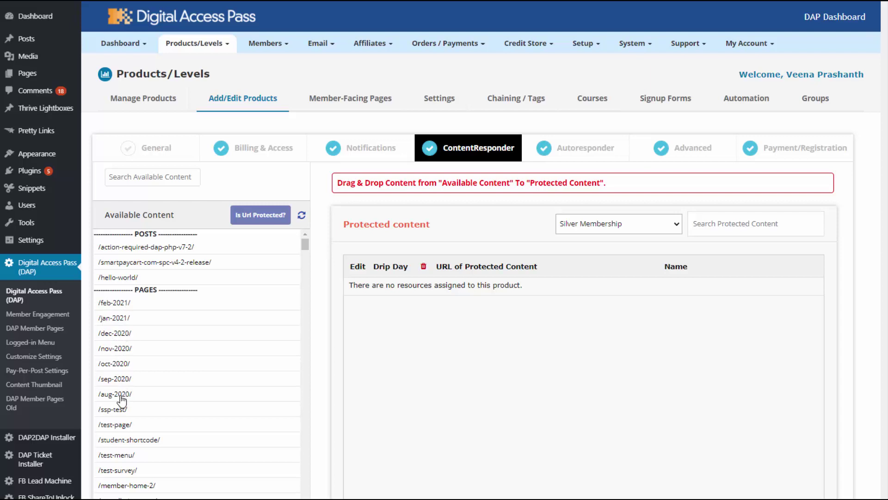
{"action": "left_click_drag", "start_coordinate": [122, 398], "coordinate": [444, 296]}
{"action": "left_click_drag", "start_coordinate": [116, 383], "coordinate": [532, 312]}
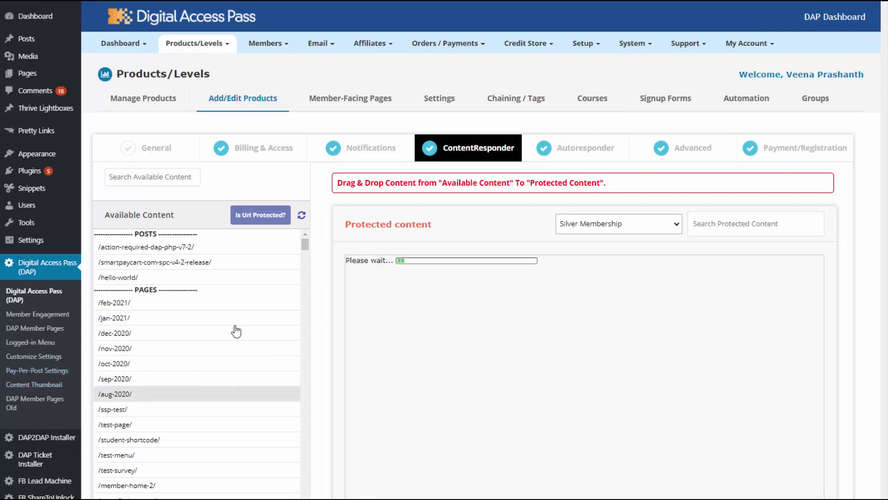
{"action": "left_click_drag", "start_coordinate": [121, 362], "coordinate": [619, 320]}
{"action": "left_click_drag", "start_coordinate": [122, 349], "coordinate": [527, 324]}
{"action": "left_click_drag", "start_coordinate": [122, 333], "coordinate": [526, 320]}
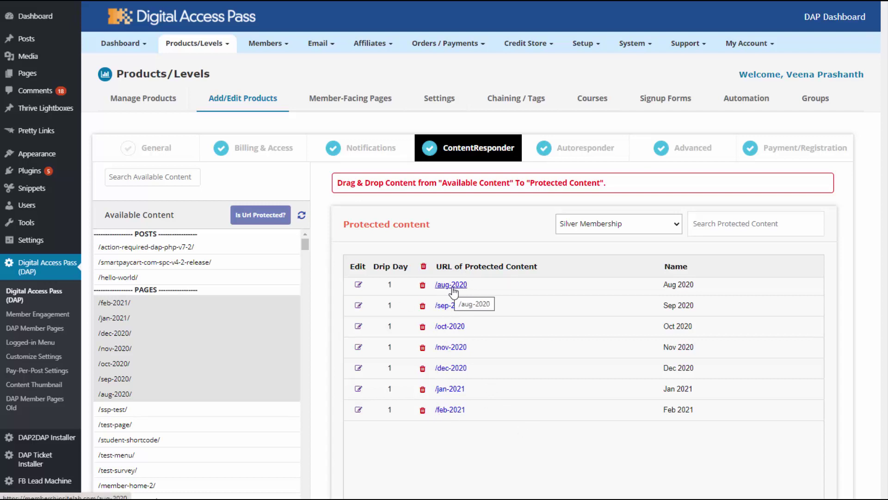
- Edit the /aug-2020 content settings, clearing the start and end days and setting the start date to 8-1-2020
{"action": "left_click", "coordinate": [358, 284]}
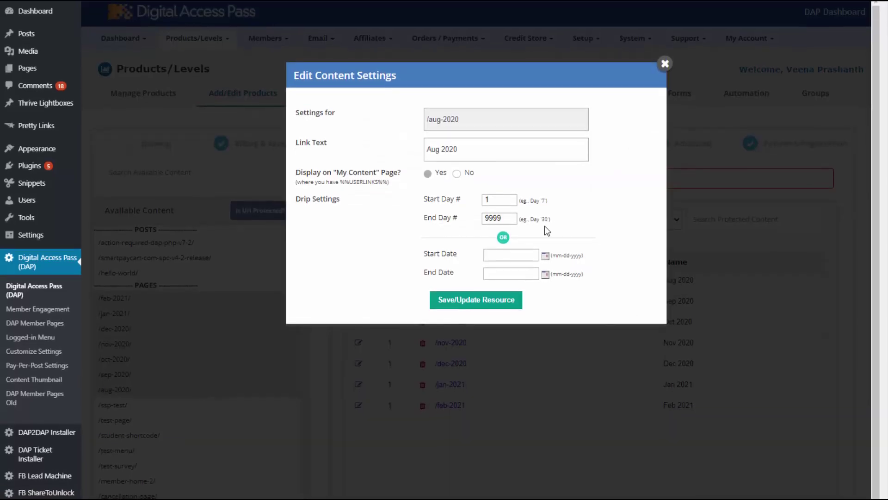
{"action": "key", "text": "BackSpace"}
{"action": "key", "text": "Tab"}
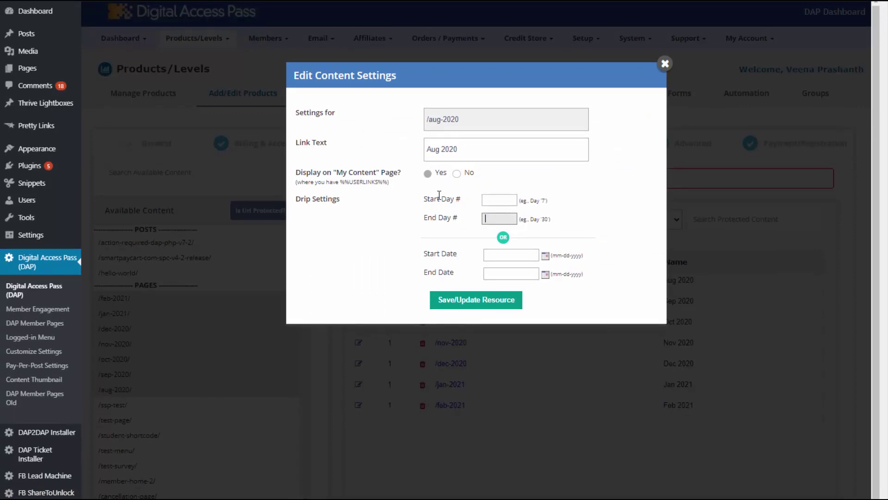
{"action": "left_click", "coordinate": [545, 255]}
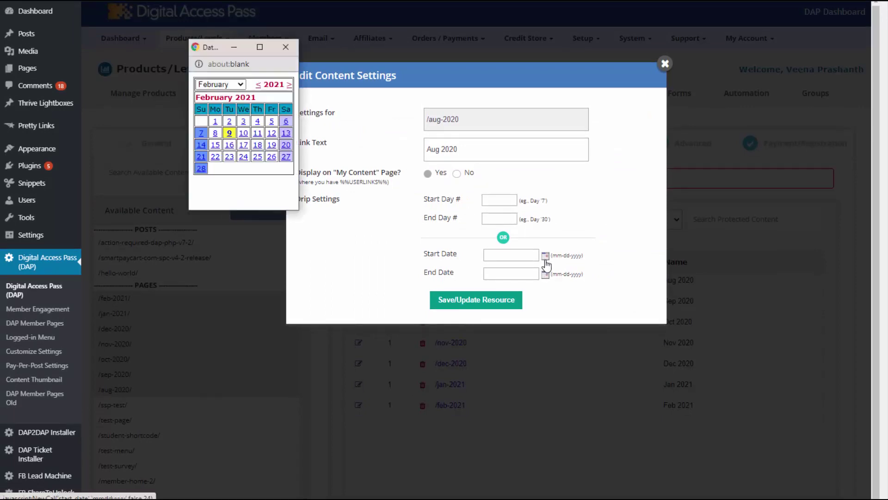
{"action": "left_click", "coordinate": [259, 85]}
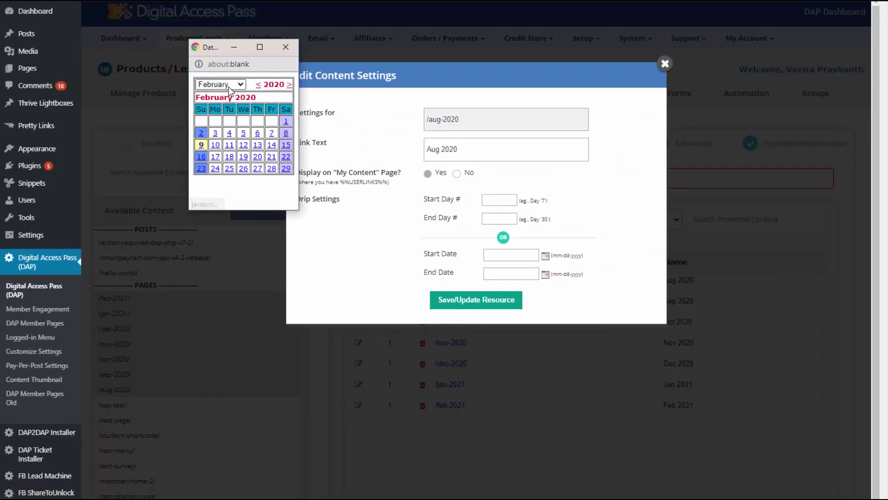
{"action": "left_click", "coordinate": [236, 84]}
{"action": "left_click", "coordinate": [230, 159]}
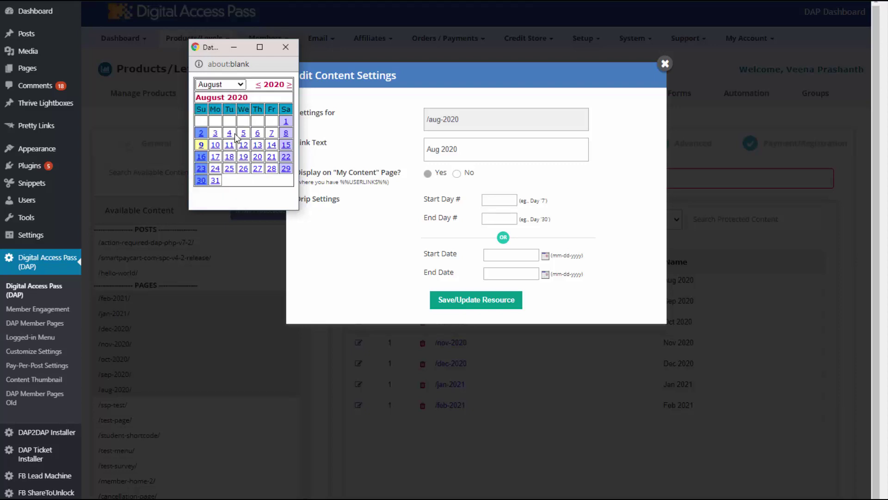
{"action": "left_click", "coordinate": [286, 121]}
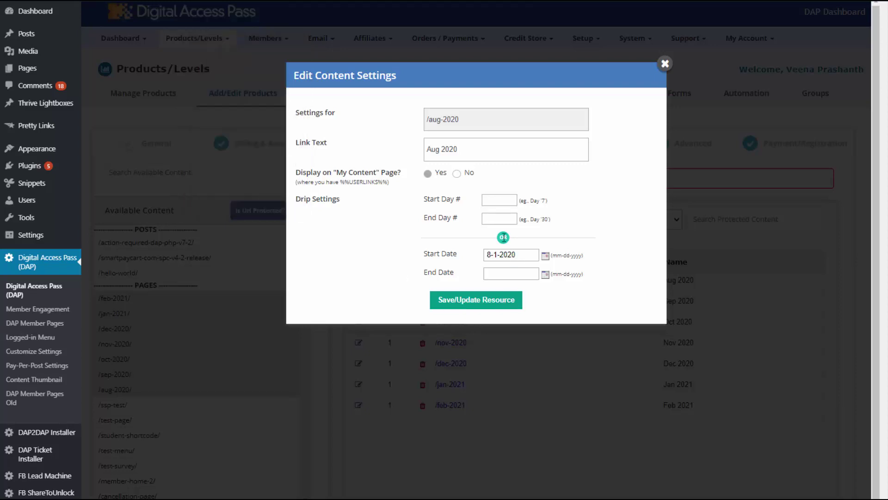
- Set the end date of the /aug-2020 content to 8-31-2020 and save the resource
{"action": "left_click", "coordinate": [500, 274]}
{"action": "type", "text": "8-31-2020"}
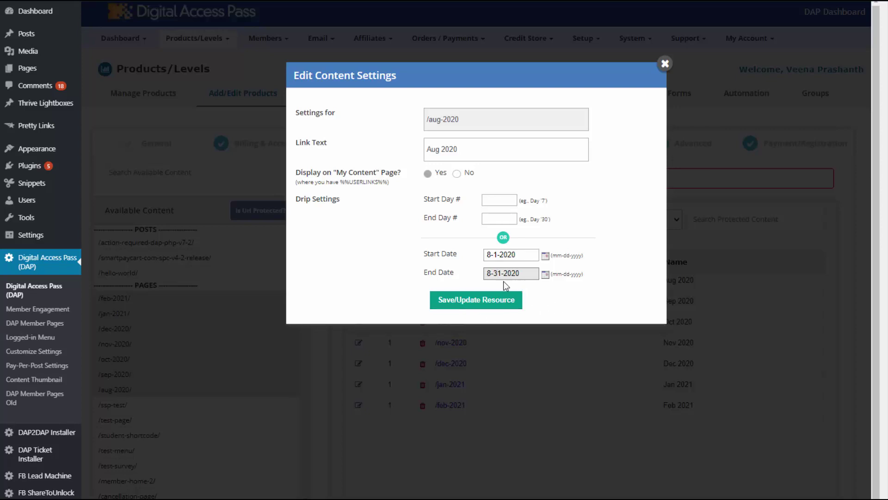
{"action": "left_click", "coordinate": [500, 301]}
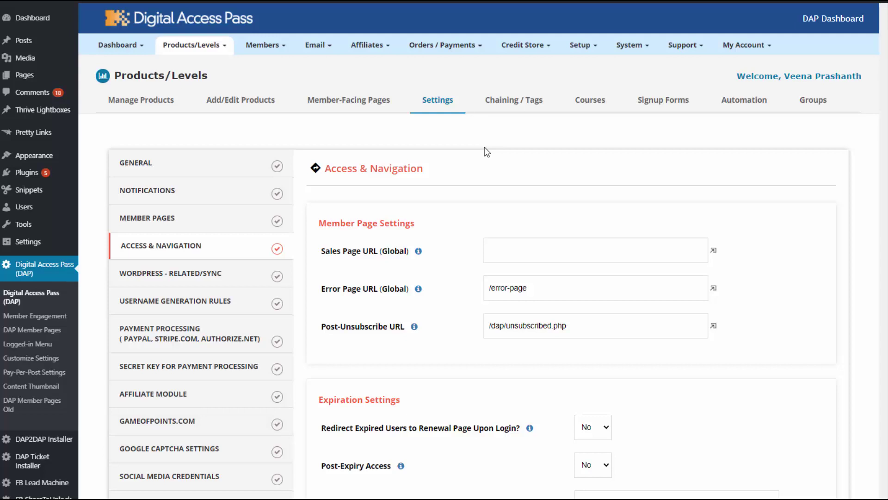
- Set Post-Expiry Access to Yes in the global Access & Navigation expiration settings
{"action": "mouse_move", "coordinate": [582, 46]}
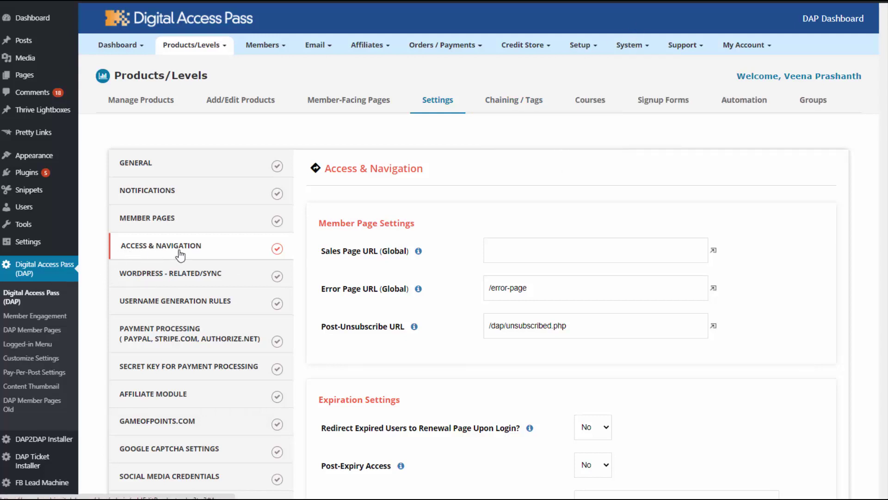
{"action": "scroll", "coordinate": [410, 412], "scroll_direction": "down", "scroll_amount": 3}
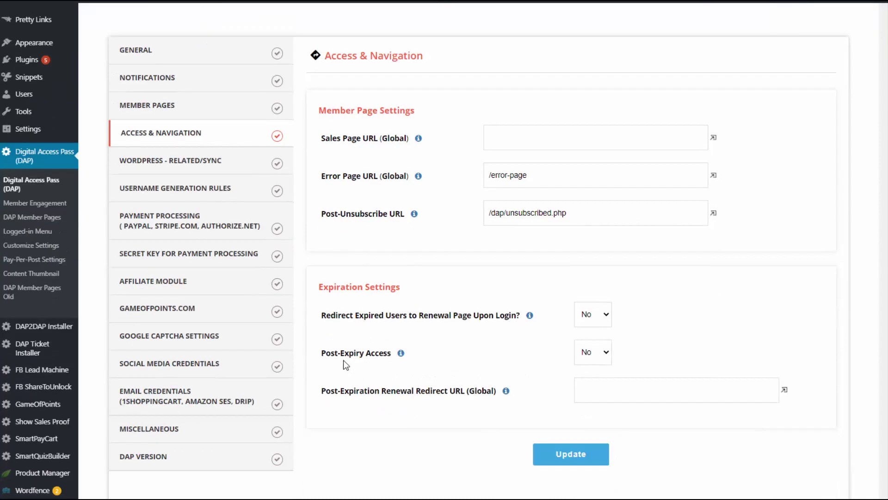
{"action": "left_click", "coordinate": [601, 362]}
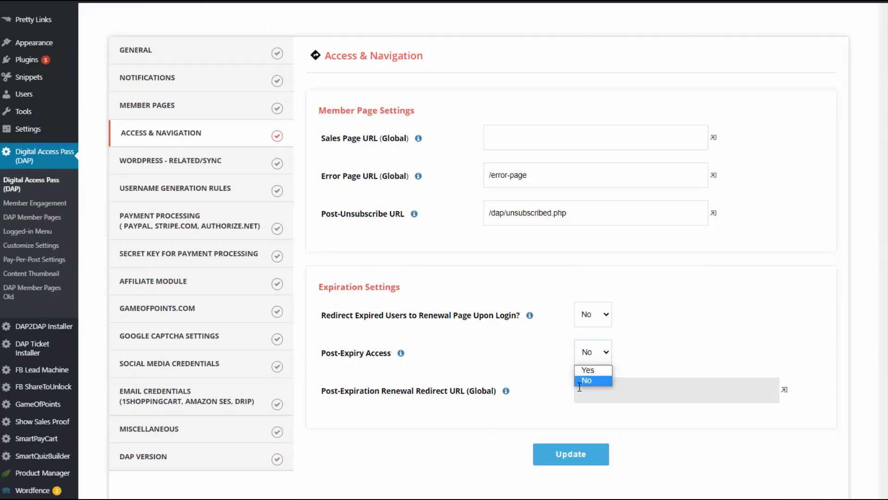
{"action": "left_click", "coordinate": [586, 377]}
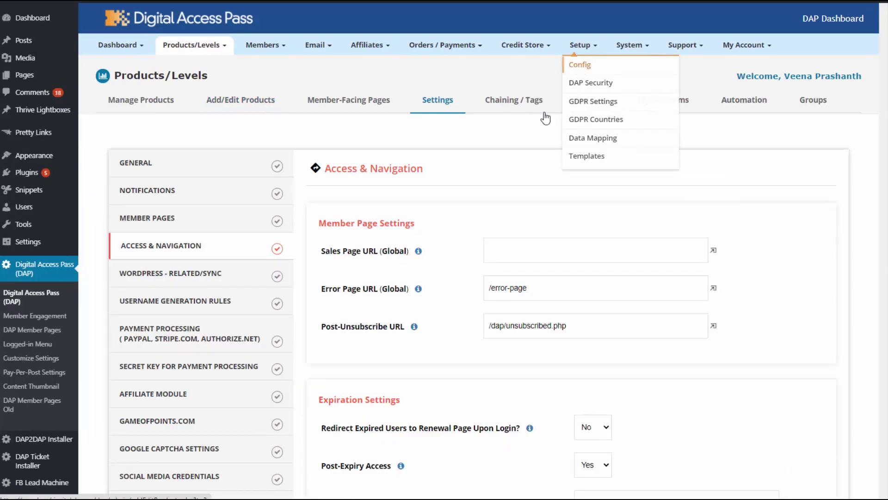
{"action": "scroll", "coordinate": [214, 365], "scroll_direction": "down", "scroll_amount": 1}
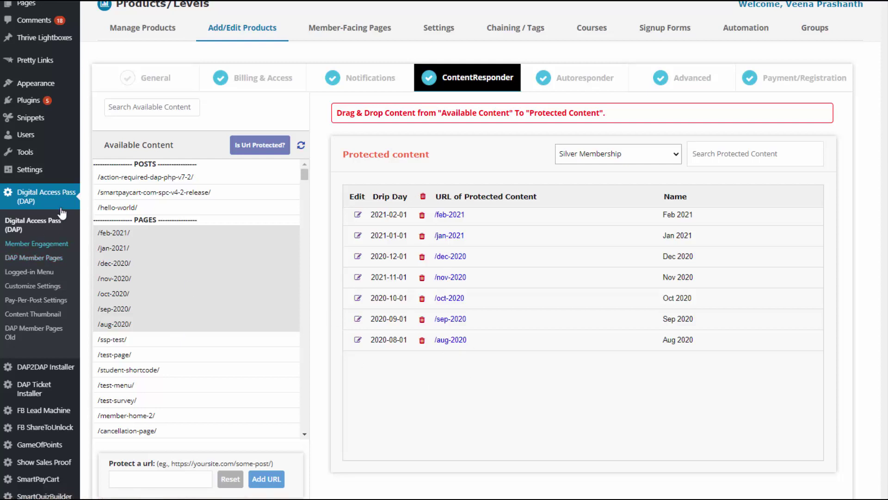
- Create a member content page named my-content-demo using the Display Available / Upcoming Content In-Page template, and save its default styling
{"action": "left_click", "coordinate": [34, 257]}
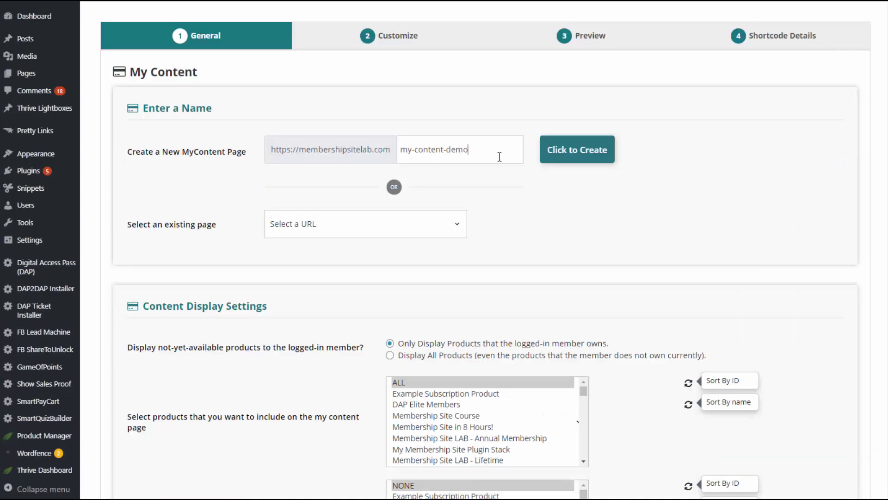
{"action": "left_click", "coordinate": [577, 150]}
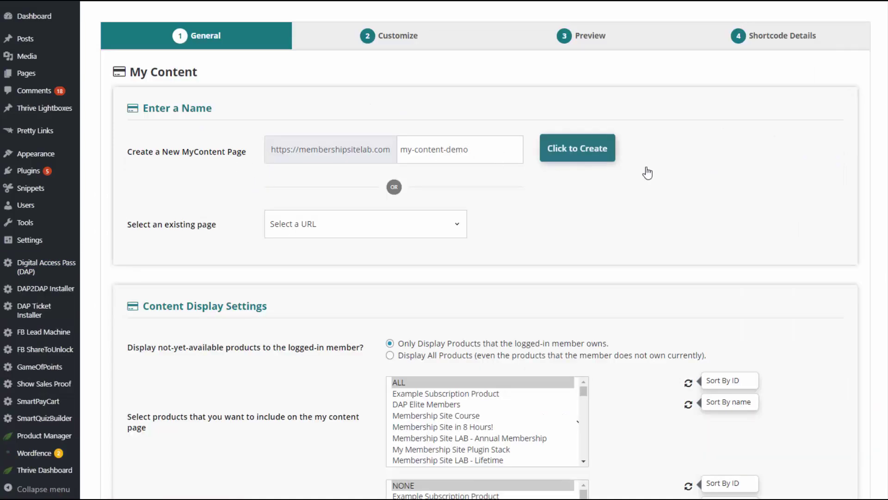
{"action": "scroll", "coordinate": [268, 273], "scroll_direction": "down", "scroll_amount": 10}
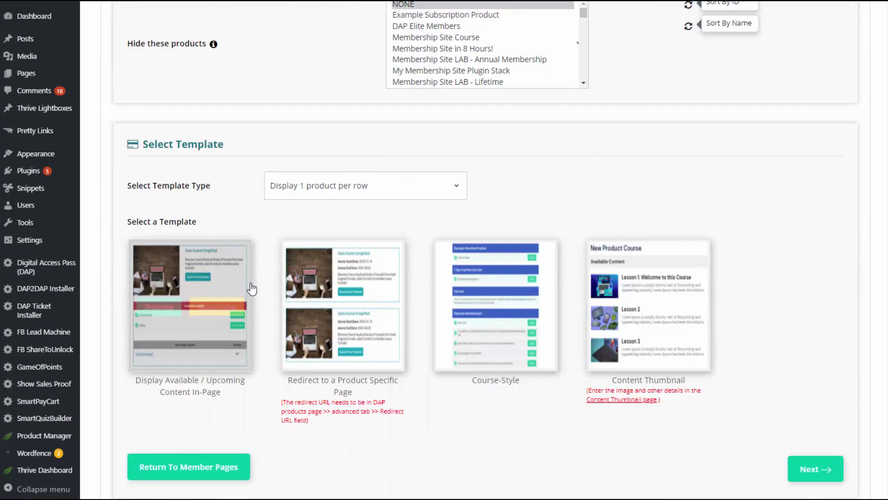
{"action": "left_click", "coordinate": [220, 309]}
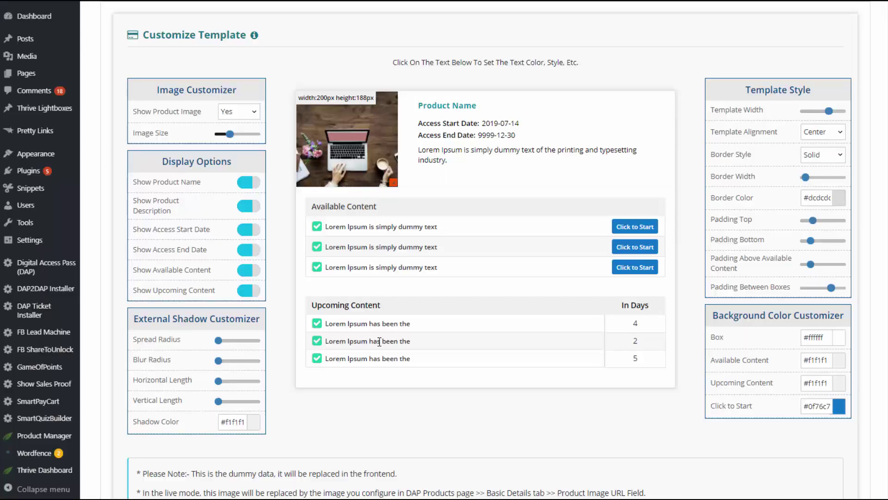
{"action": "scroll", "coordinate": [692, 384], "scroll_direction": "down", "scroll_amount": 3}
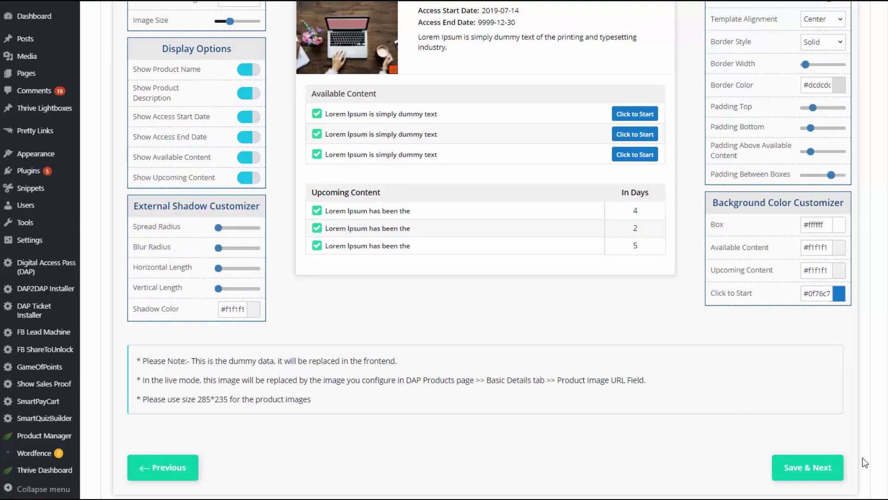
{"action": "left_click", "coordinate": [805, 467]}
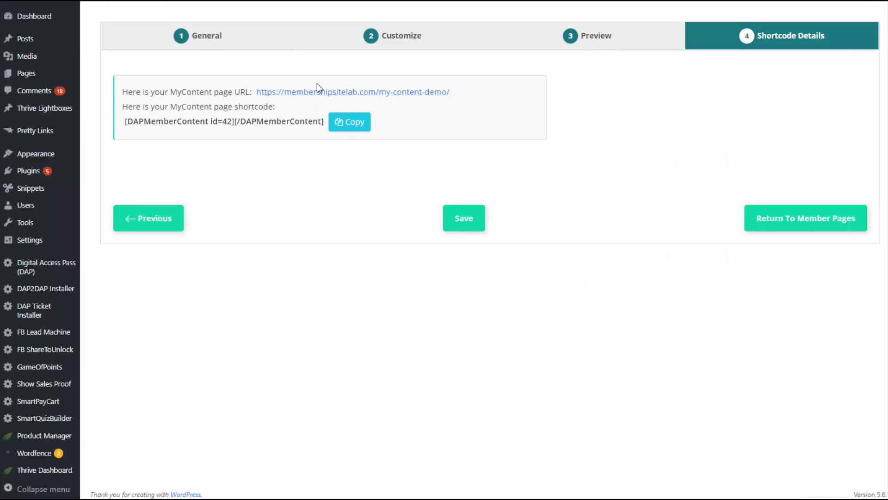
- Open the my-content-demo page in a new tab and examine its products and available content
{"action": "right_click", "coordinate": [369, 94]}
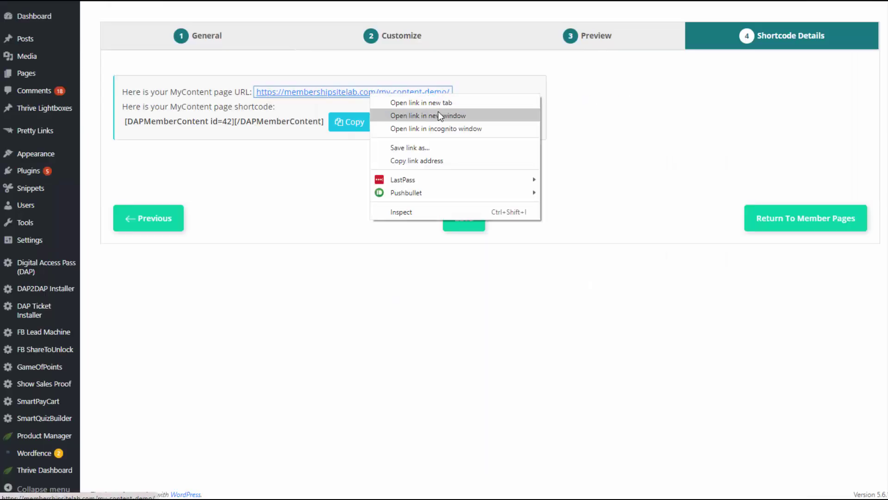
{"action": "left_click", "coordinate": [430, 99]}
{"action": "left_click", "coordinate": [219, 1]}
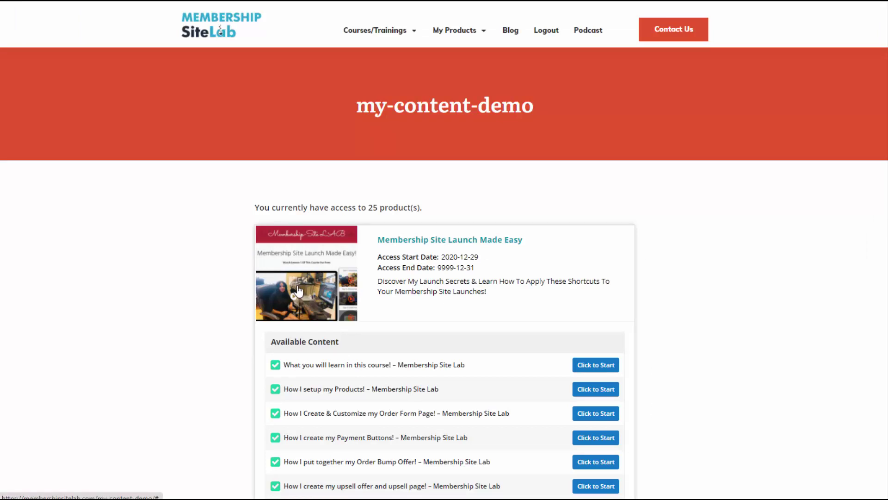
{"action": "scroll", "coordinate": [221, 234], "scroll_direction": "down", "scroll_amount": 3}
{"action": "scroll", "coordinate": [223, 236], "scroll_direction": "down", "scroll_amount": 5}
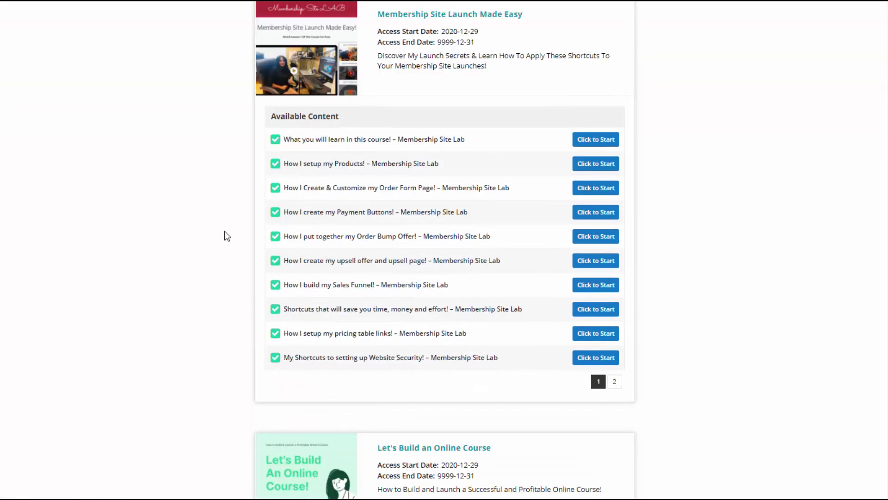
{"action": "scroll", "coordinate": [641, 378], "scroll_direction": "down", "scroll_amount": 5}
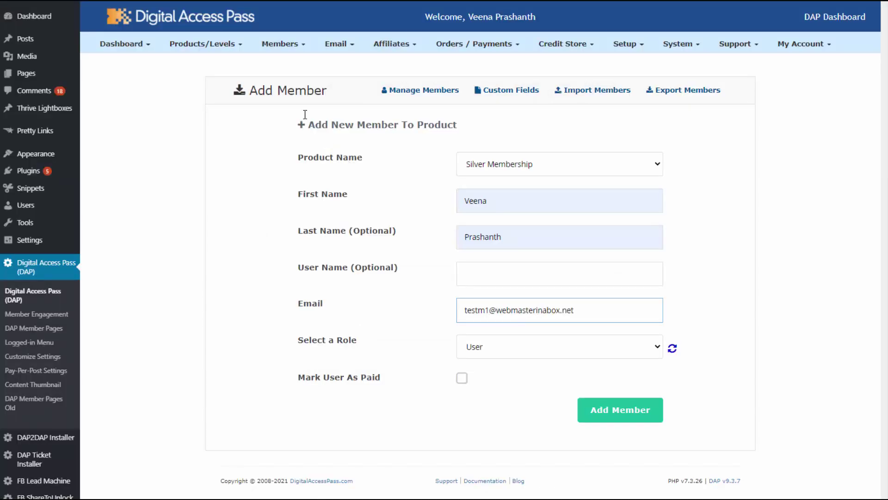
{"action": "mouse_move", "coordinate": [282, 46]}
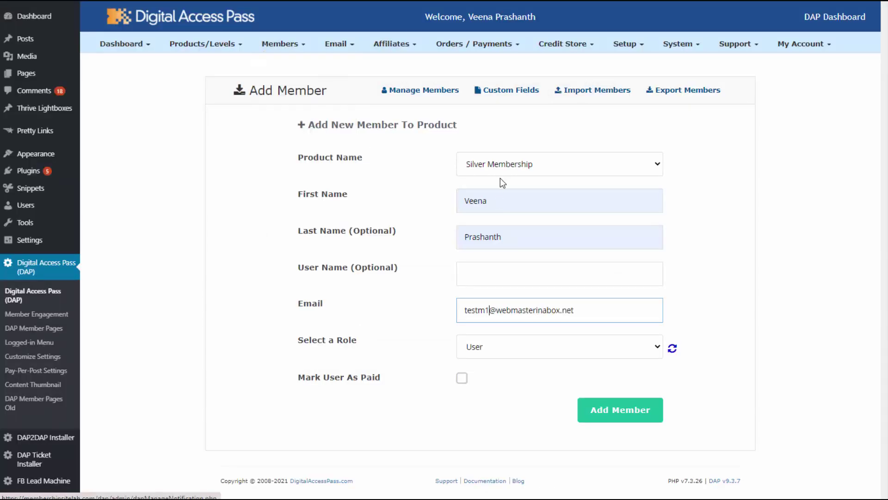
- Add the test member to Silver Membership with the User role, and log in as that member to view the my-content-demo page
{"action": "left_click", "coordinate": [608, 418]}
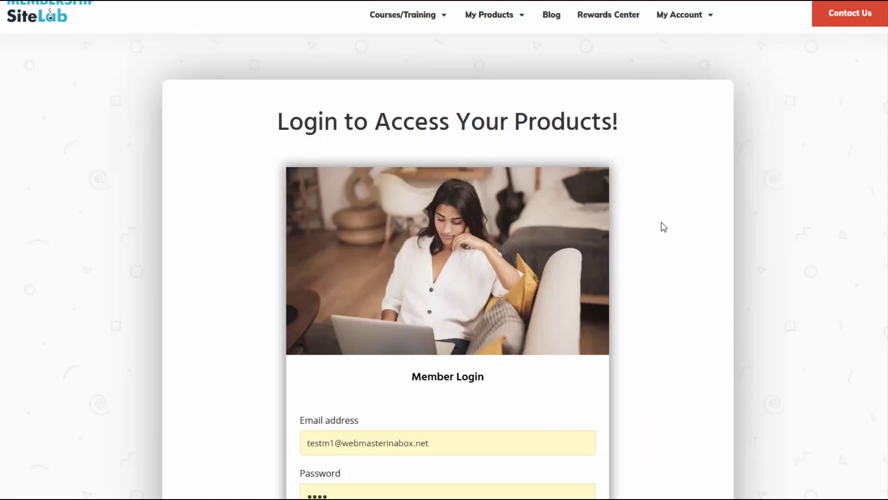
{"action": "scroll", "coordinate": [539, 304], "scroll_direction": "down", "scroll_amount": 3}
{"action": "left_click", "coordinate": [459, 380]}
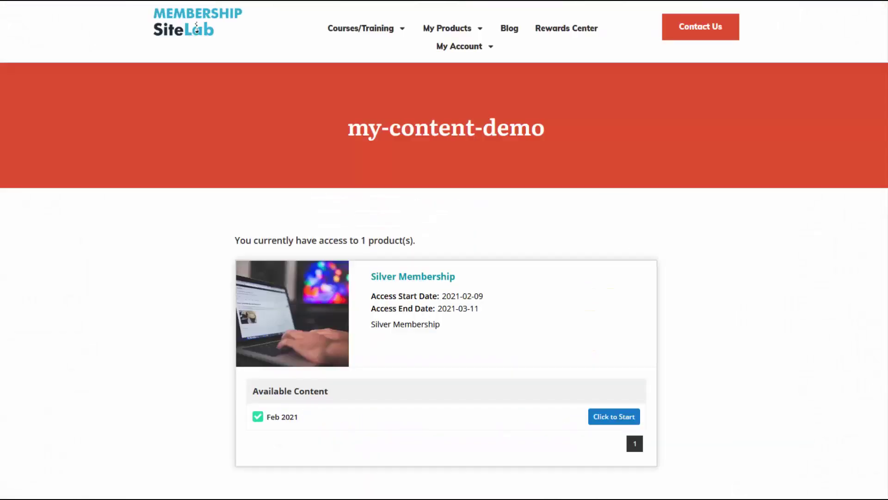
{"action": "scroll", "coordinate": [505, 360], "scroll_direction": "down", "scroll_amount": 2}
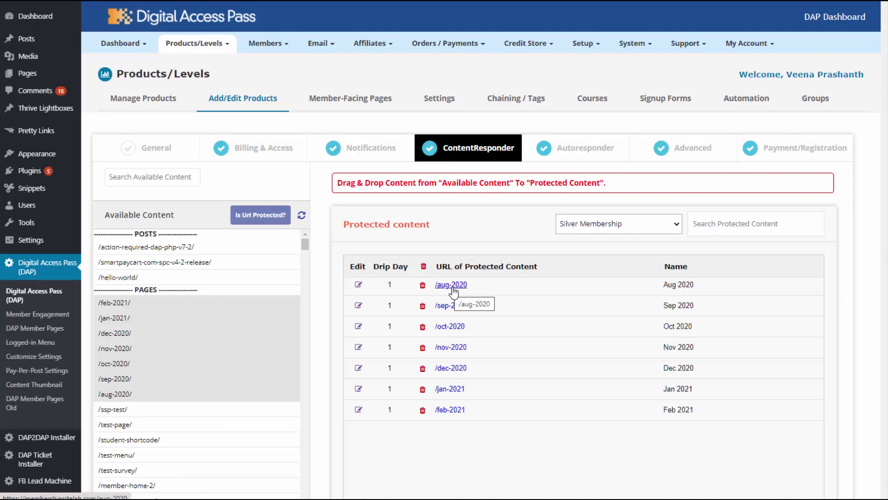
- Set the drip end date of the /aug-2020 protected content to 8-31-2020, save the resource and close its content settings
{"action": "left_click", "coordinate": [359, 285]}
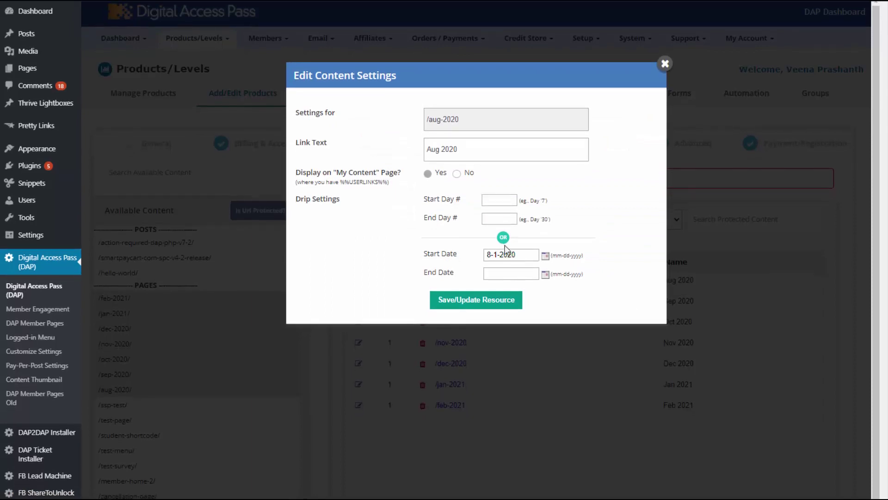
{"action": "left_click_drag", "start_coordinate": [519, 255], "coordinate": [491, 263]}
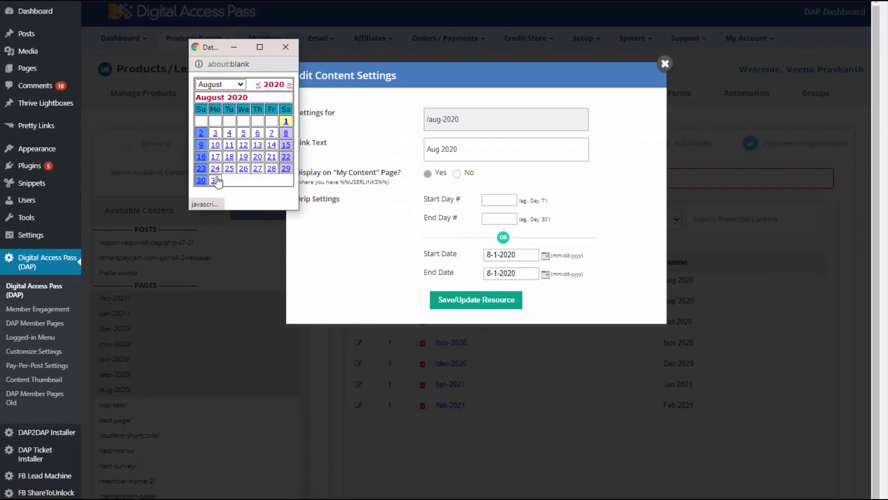
{"action": "left_click", "coordinate": [286, 47]}
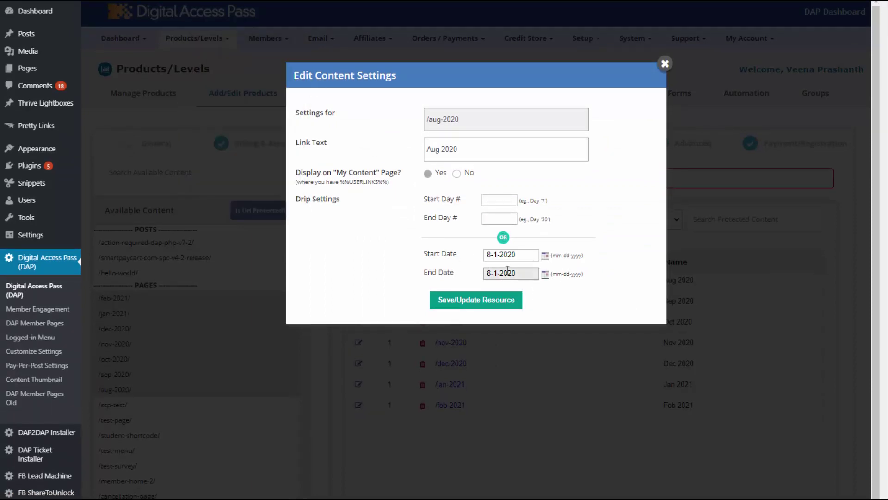
{"action": "left_click", "coordinate": [492, 273]}
{"action": "type", "text": "3"}
{"action": "left_click", "coordinate": [495, 307]}
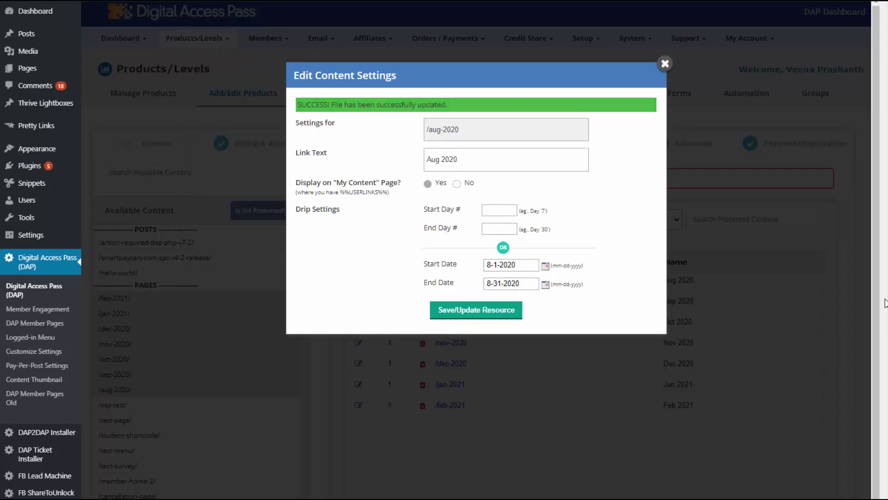
{"action": "left_click", "coordinate": [665, 64]}
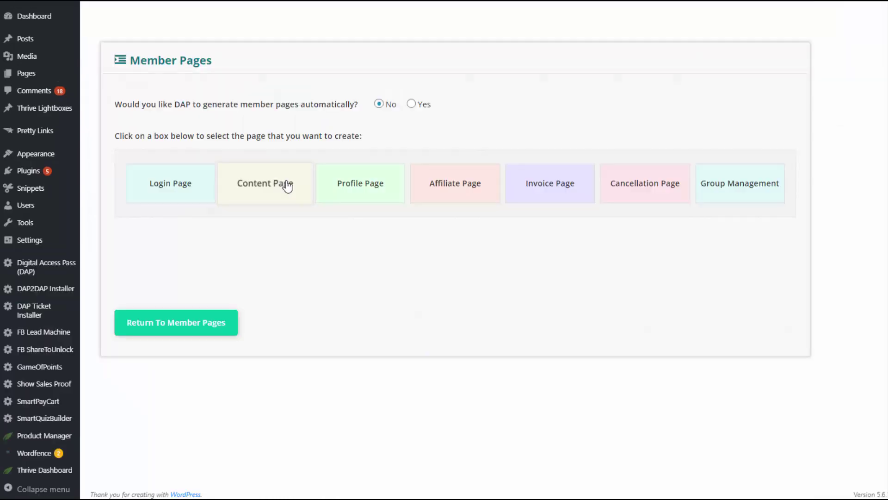
- Choose the content page as the member page to create and bring up its template customization
{"action": "left_click", "coordinate": [287, 186]}
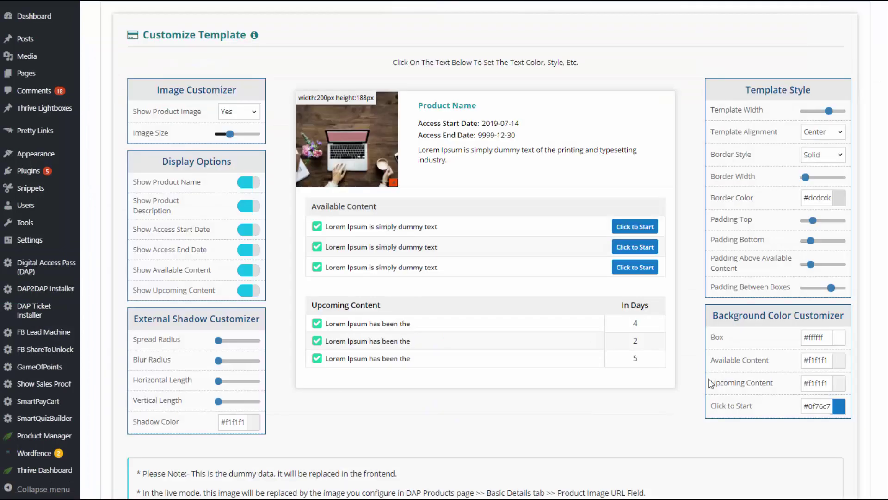